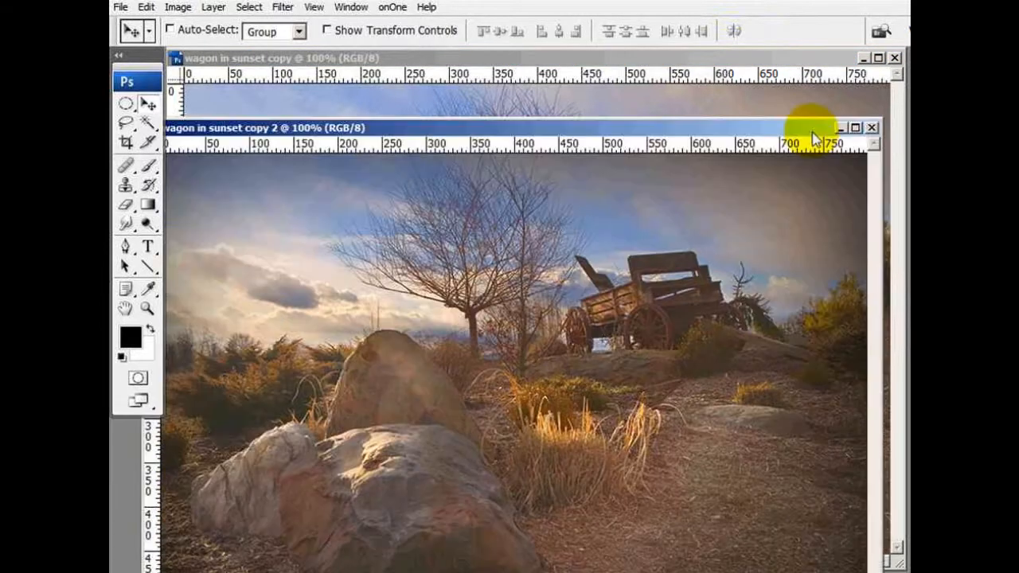
Examine the finished dark and white vignette examples of the wagon sunset photo, moving them aside to reveal the original
drag(807, 129, 844, 68)
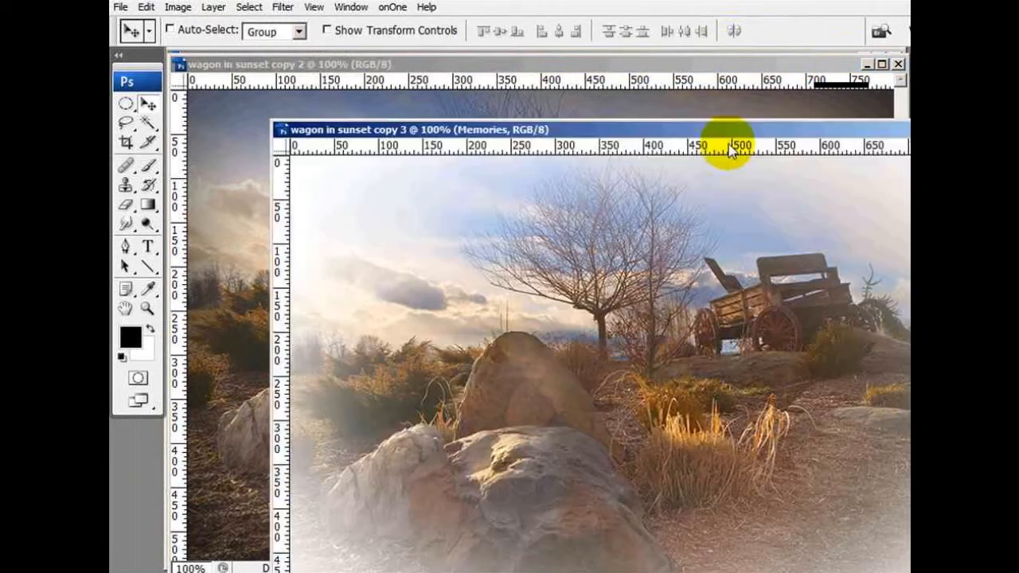
drag(722, 136, 702, 278)
click(679, 222)
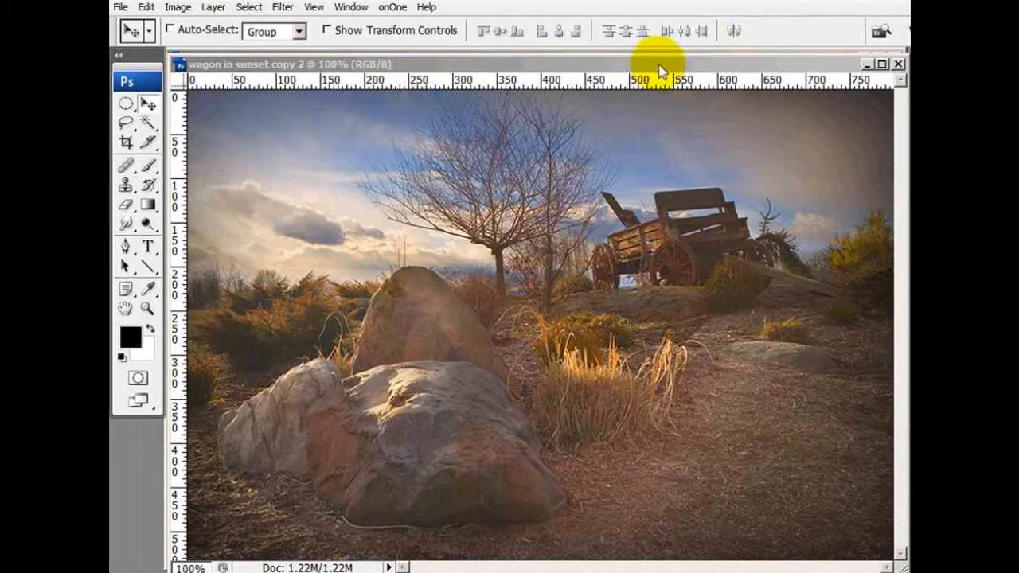
drag(661, 71, 651, 177)
click(651, 127)
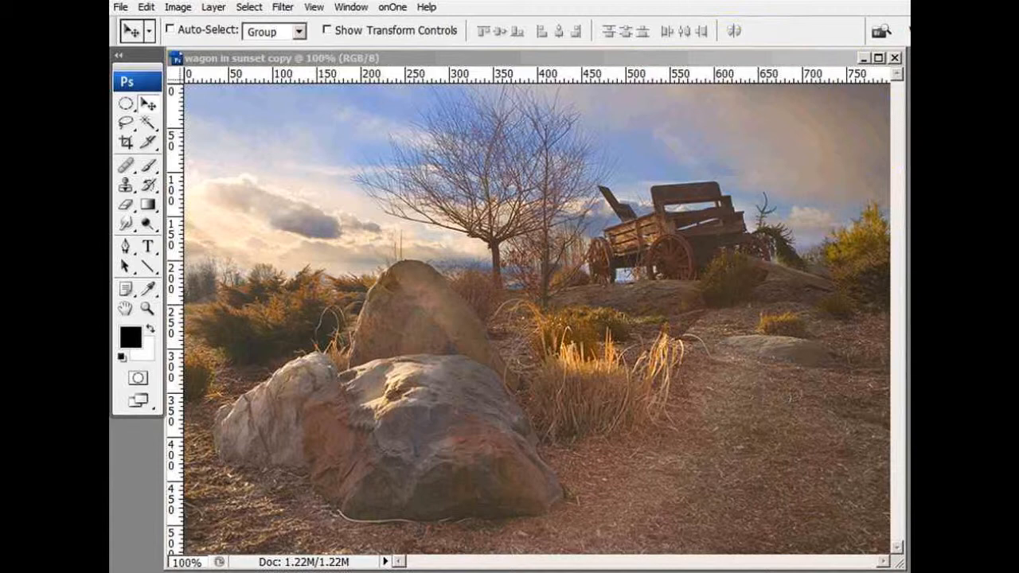
Show the document's layers and add a new empty layer above Background
key(F7)
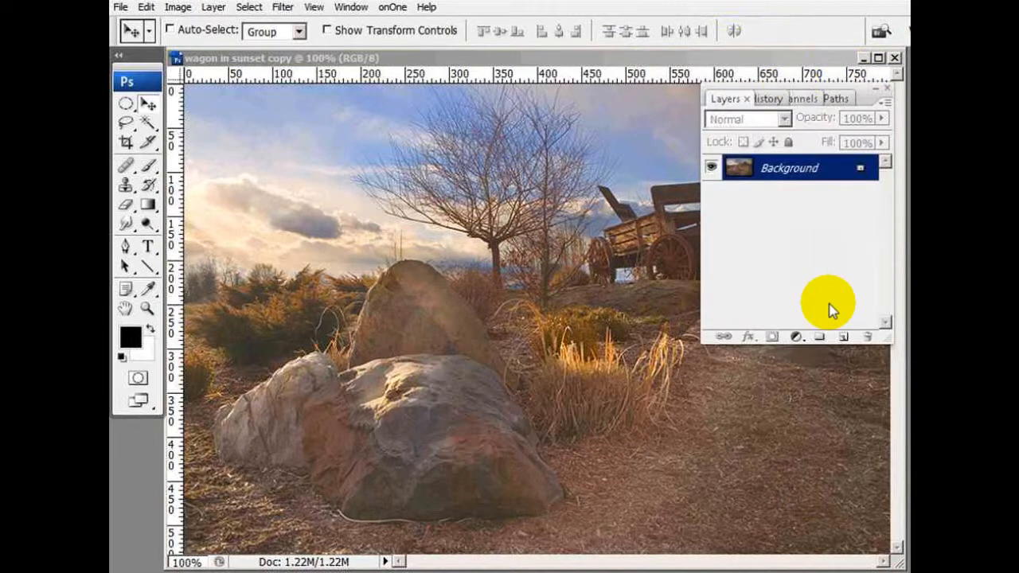
click(844, 337)
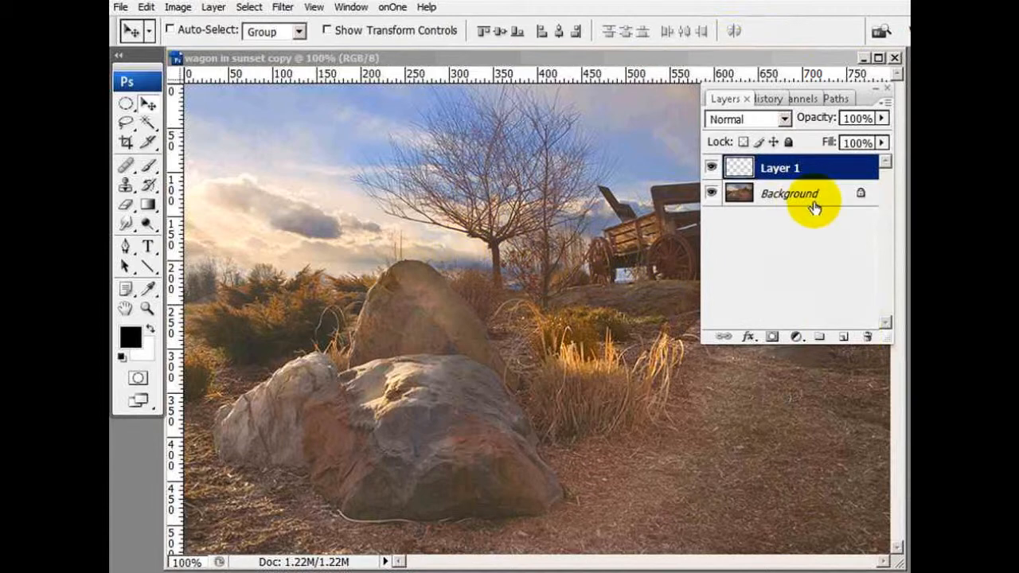
key(ctrl+z)
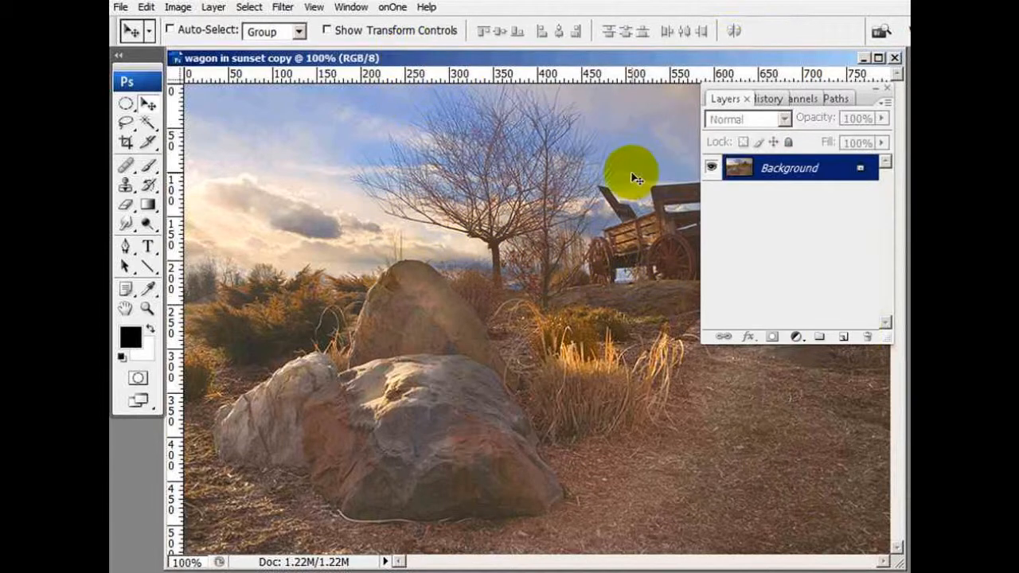
click(841, 340)
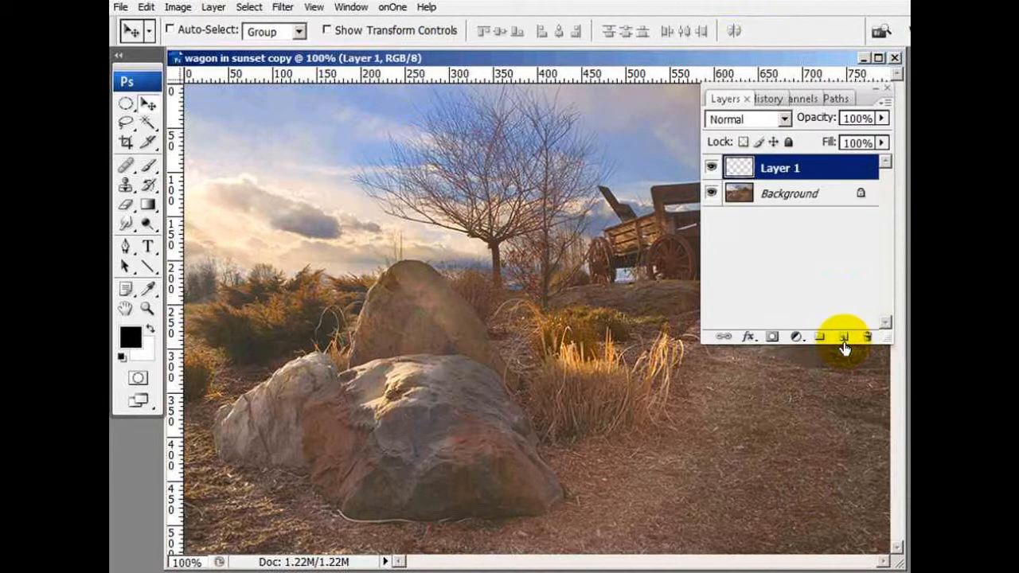
Select the whole canvas and stroke it on Layer 1 with an 8 px black line, located inside at 100% opacity
key(ctrl+a)
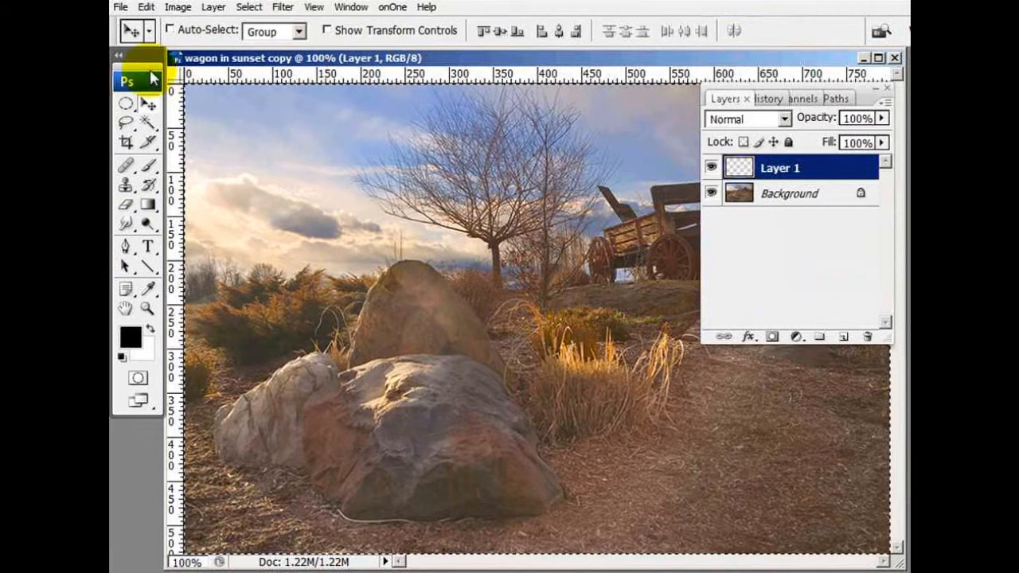
click(146, 8)
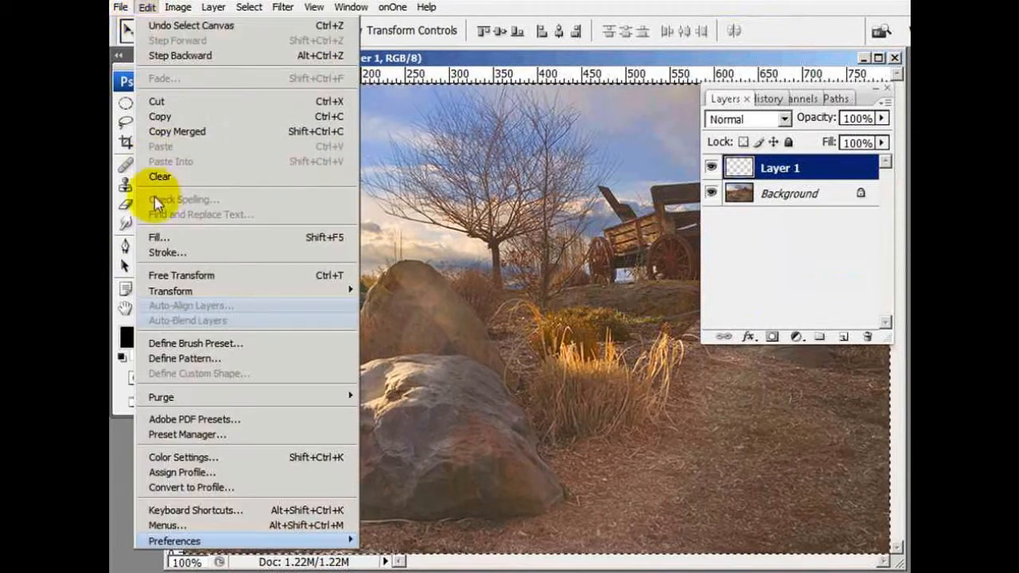
click(156, 253)
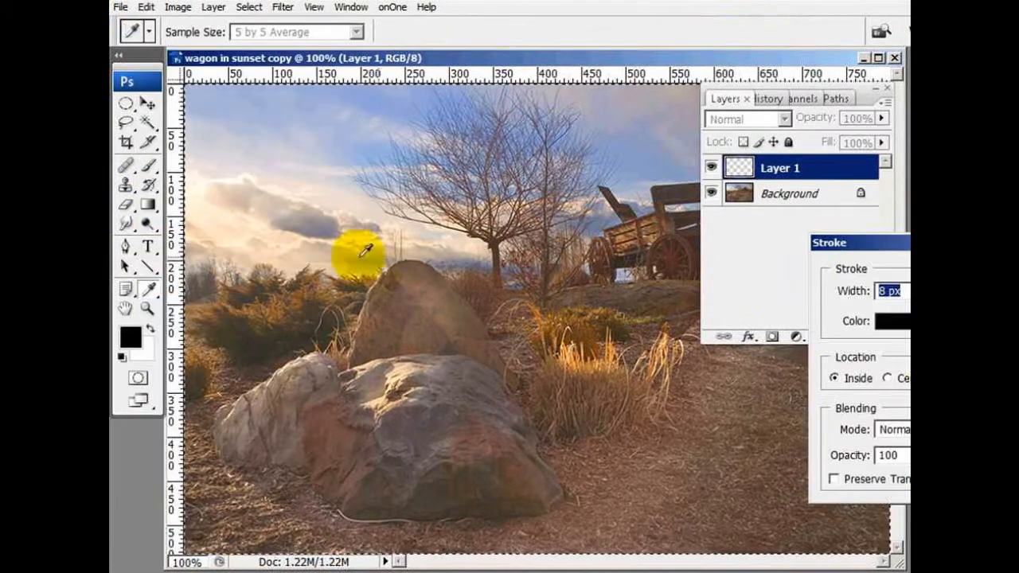
mouse_move(907, 251)
mouse_down()
mouse_move(596, 228)
mouse_move(383, 118)
mouse_move(420, 120)
mouse_up()
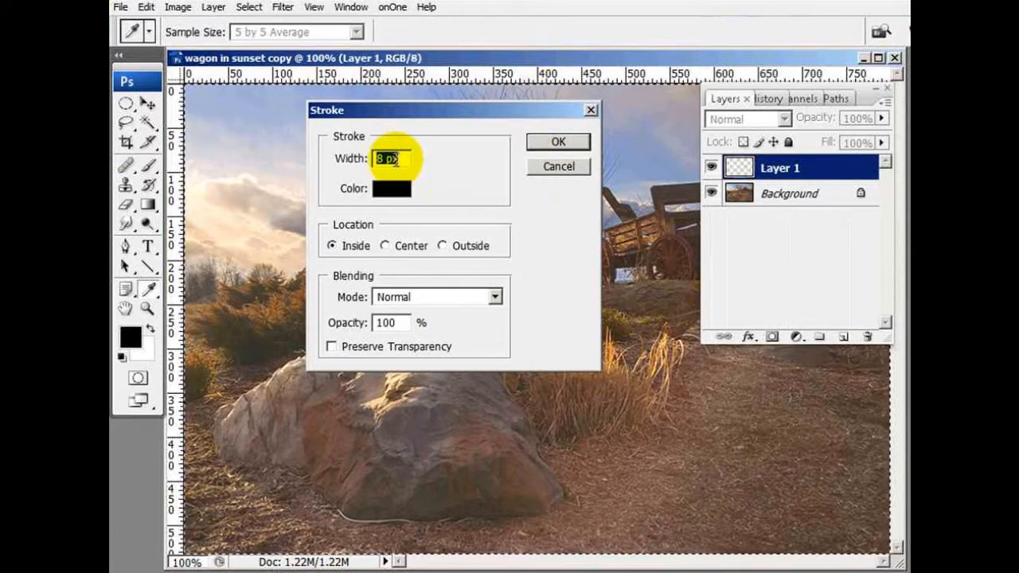
click(558, 142)
key(v)
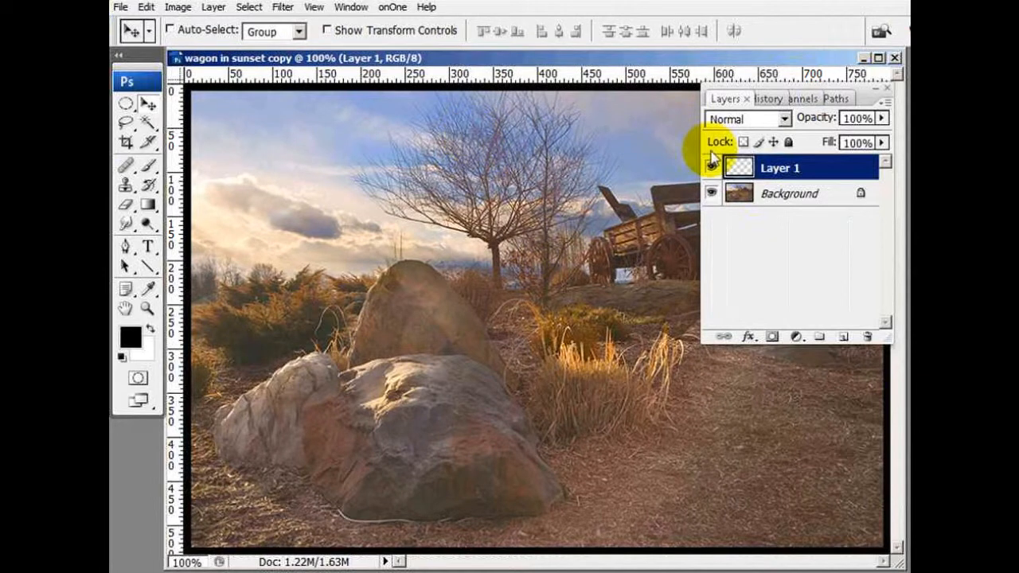
Apply a Gaussian Blur with a radius of about 85.2 pixels to the stroke on Layer 1
click(282, 8)
mouse_move(289, 169)
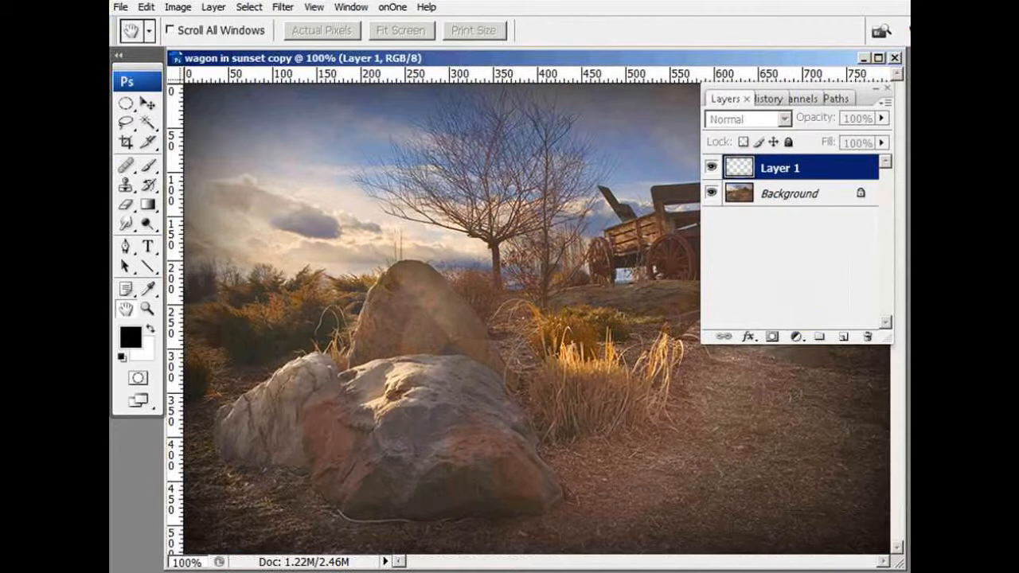
key(ctrl+alt+f)
drag(375, 155, 485, 136)
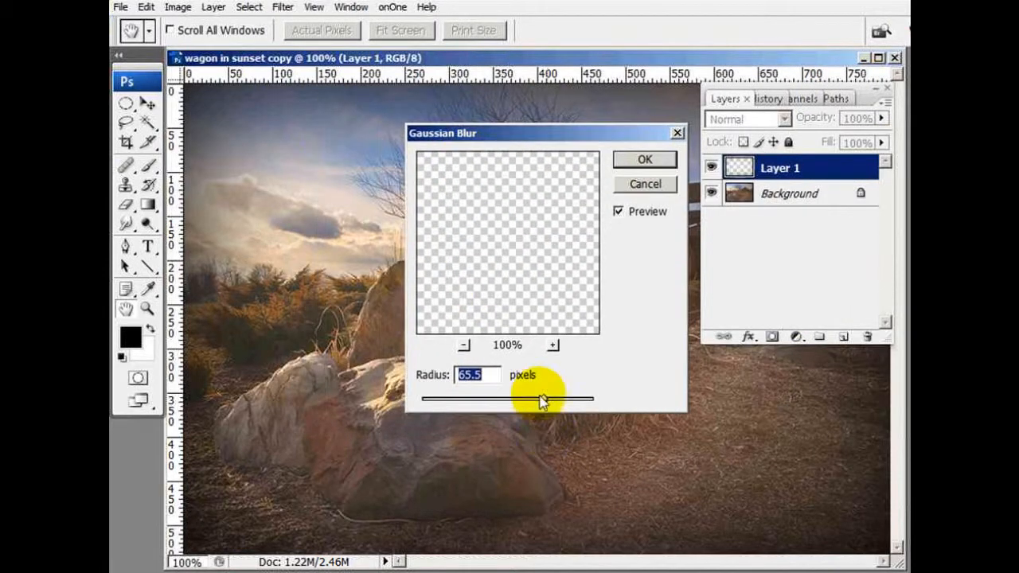
mouse_move(542, 402)
mouse_down()
mouse_move(431, 405)
mouse_move(556, 404)
mouse_up()
drag(525, 141, 695, 183)
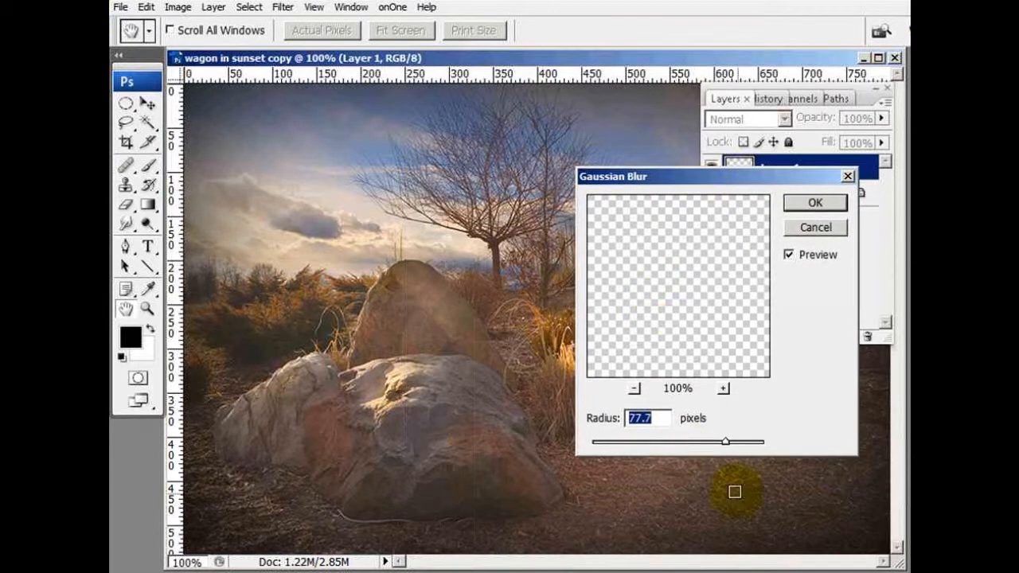
drag(727, 443, 734, 443)
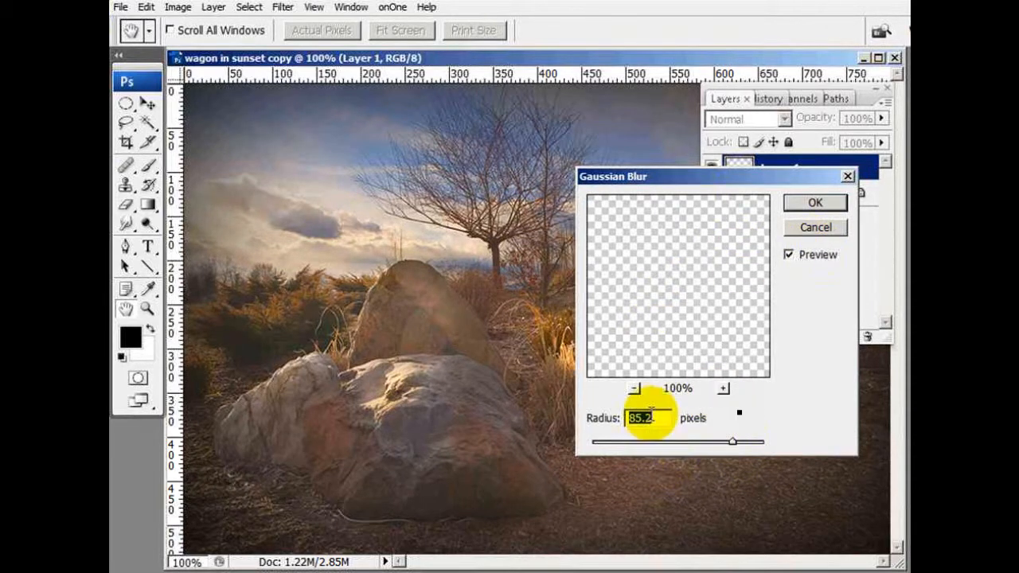
click(690, 295)
click(815, 202)
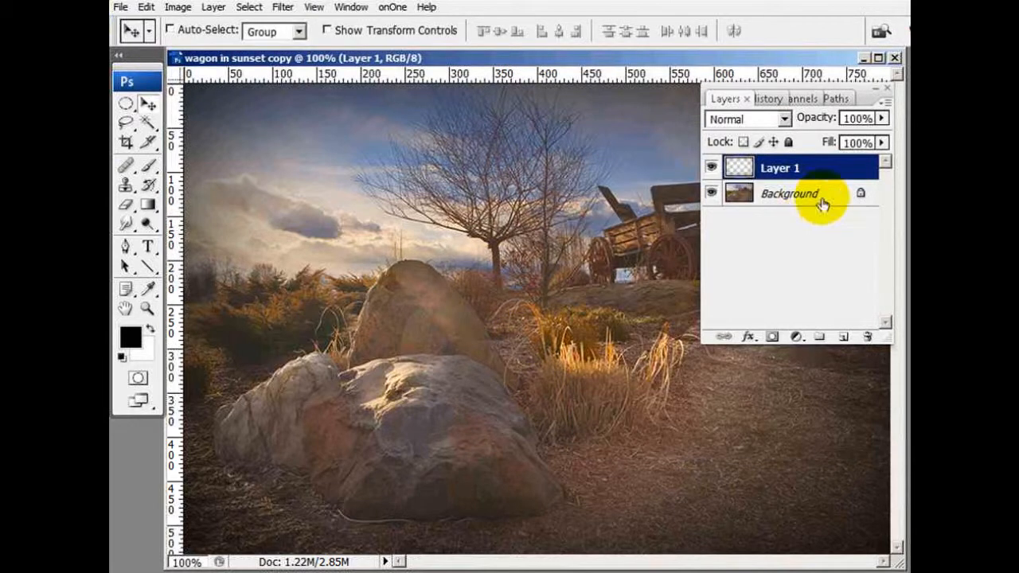
Try lowering Layer 1's opacity to 91%, then restore it to 100%
double_click(804, 94)
double_click(806, 92)
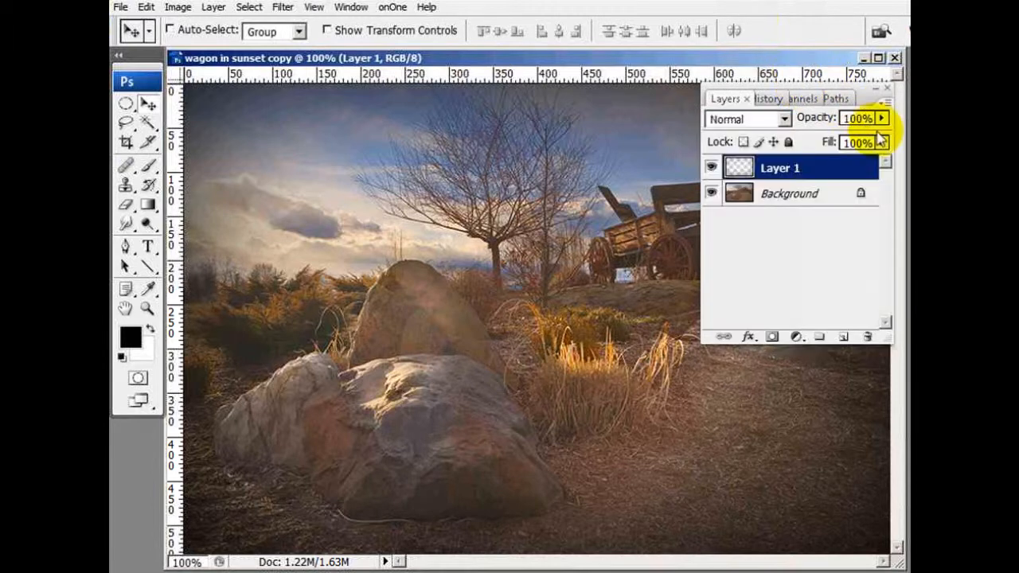
mouse_move(883, 118)
mouse_down()
mouse_move(880, 135)
mouse_move(852, 136)
mouse_move(876, 137)
mouse_up()
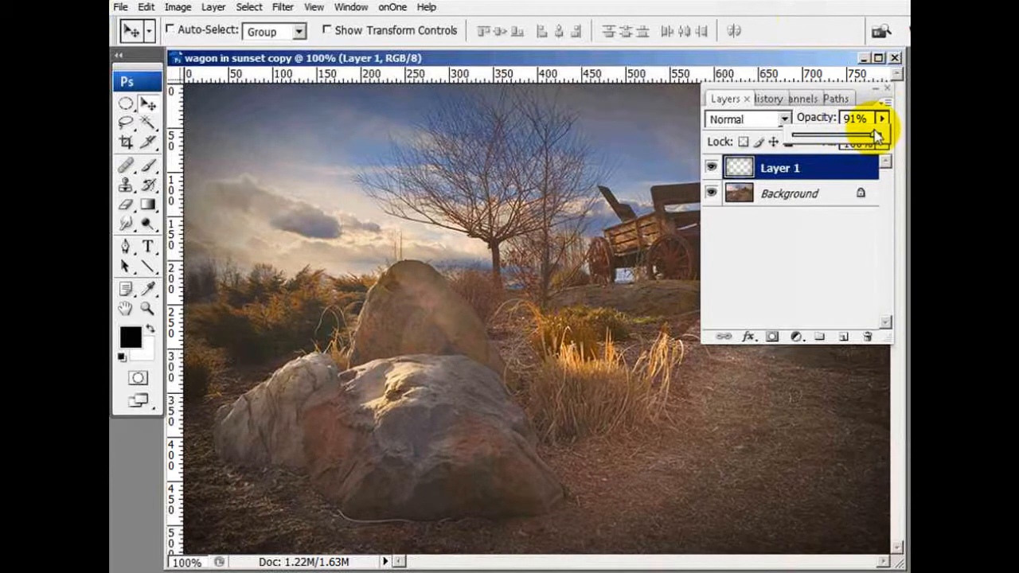
drag(882, 137, 884, 137)
With Layer 1 hidden, duplicate the Background layer and insert a white-filled layer directly beneath the copy
click(711, 168)
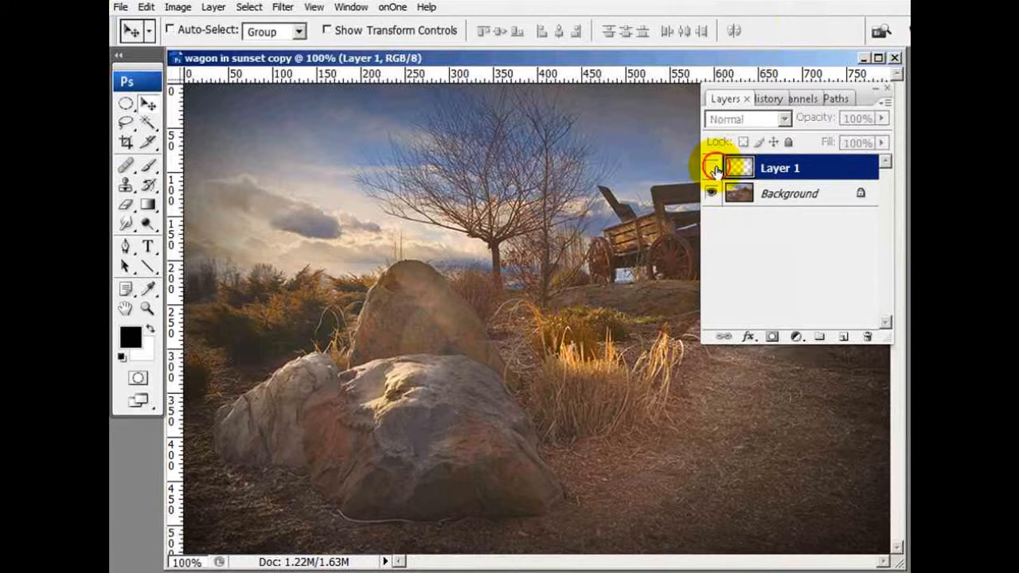
click(796, 193)
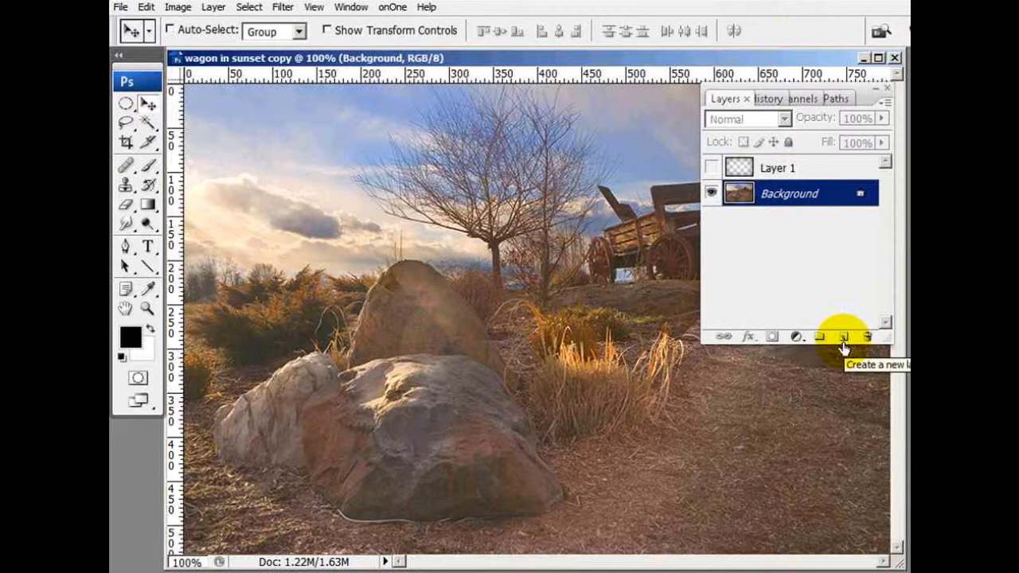
drag(844, 348, 842, 341)
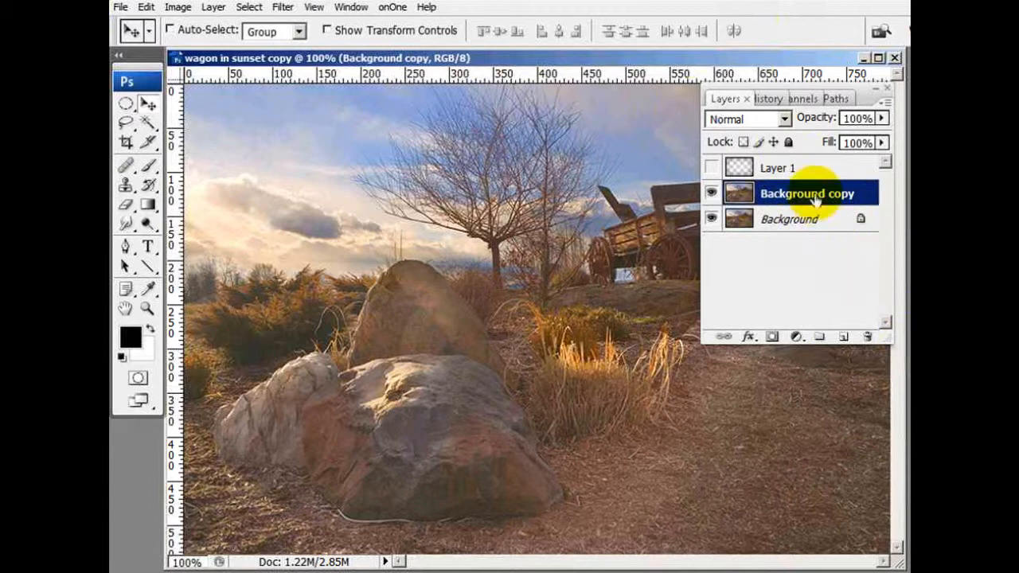
ctrl+click(846, 340)
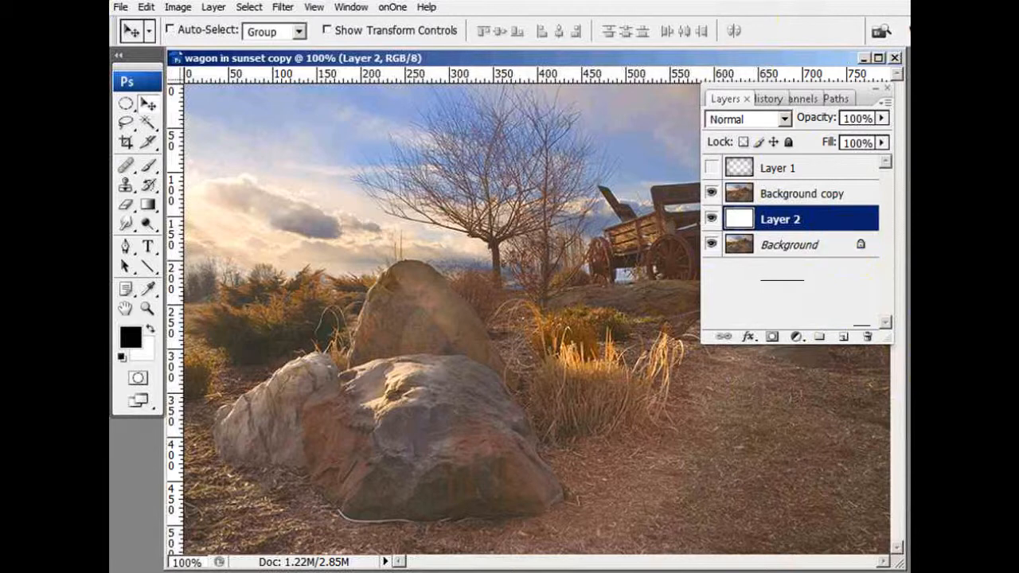
Close the layers view and draw an elliptical marquee selection that nearly fills the photo, leaving the corners outside
click(128, 104)
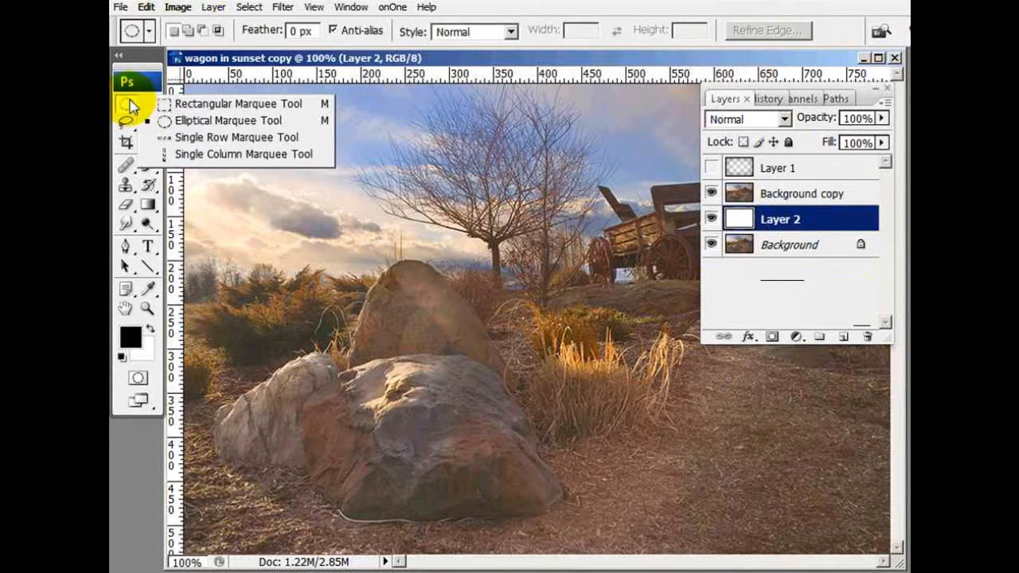
click(209, 121)
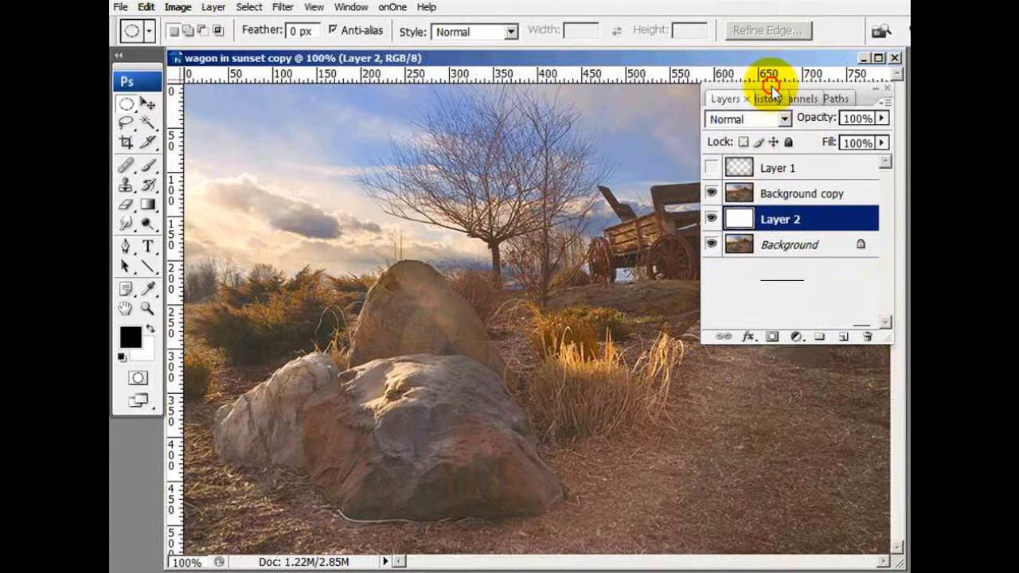
click(887, 88)
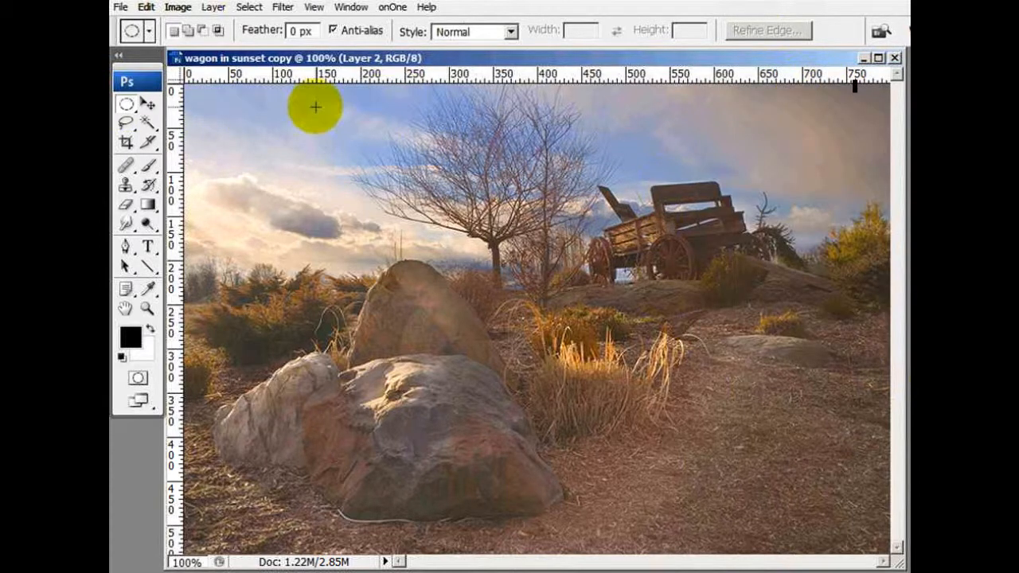
drag(205, 104, 886, 538)
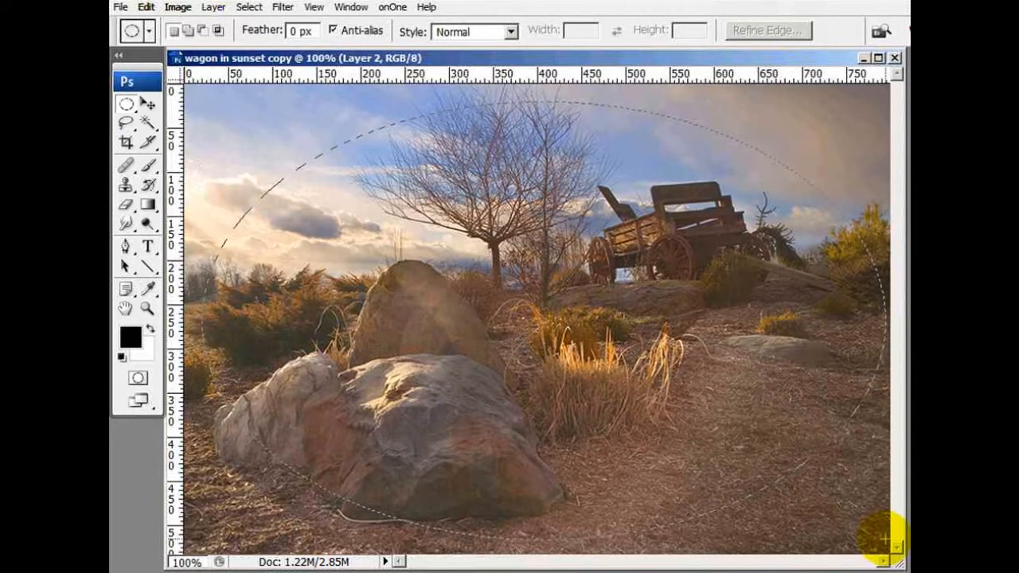
click(873, 526)
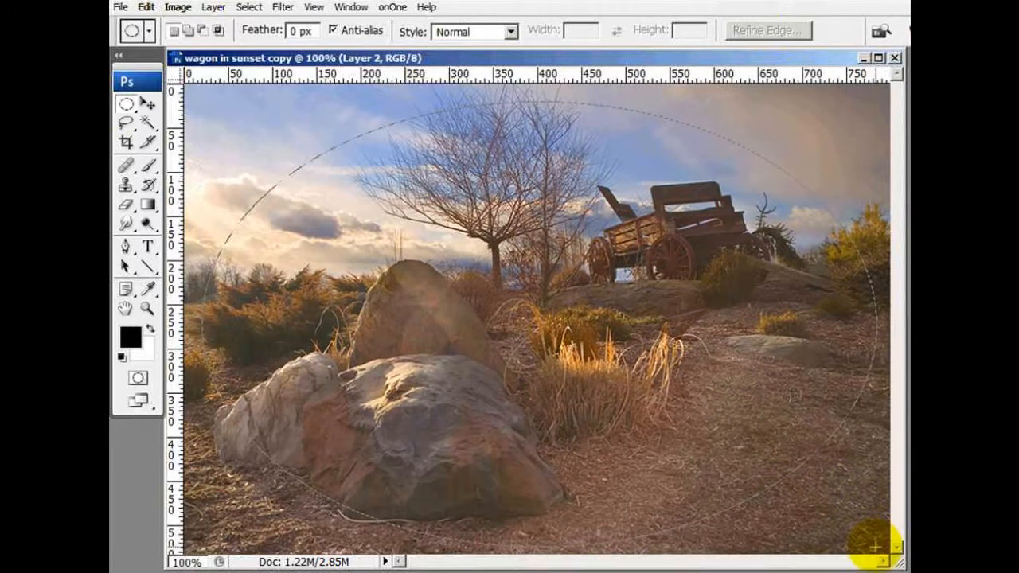
drag(874, 546, 880, 546)
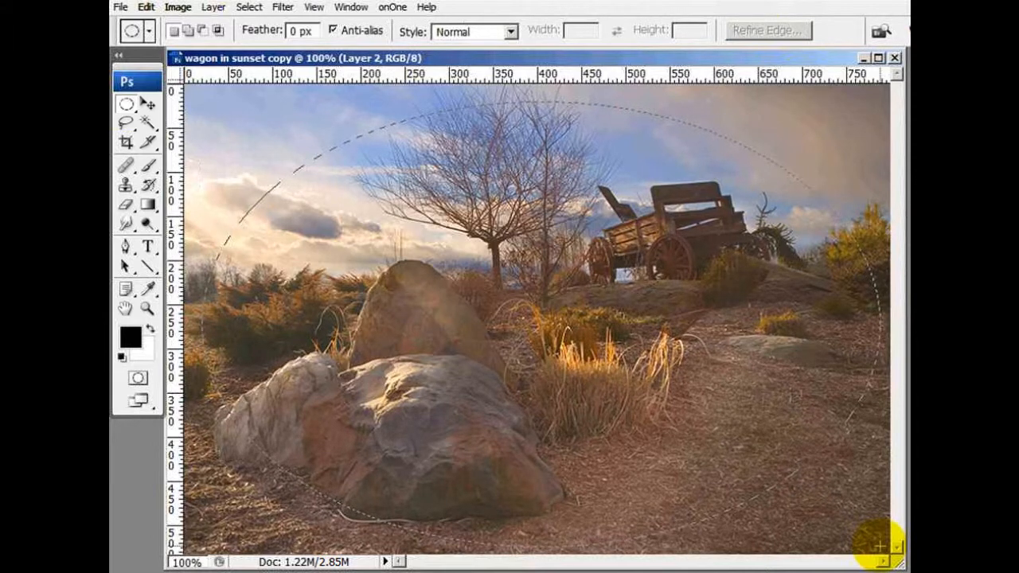
drag(879, 546, 876, 541)
click(867, 546)
key(ctrl+z)
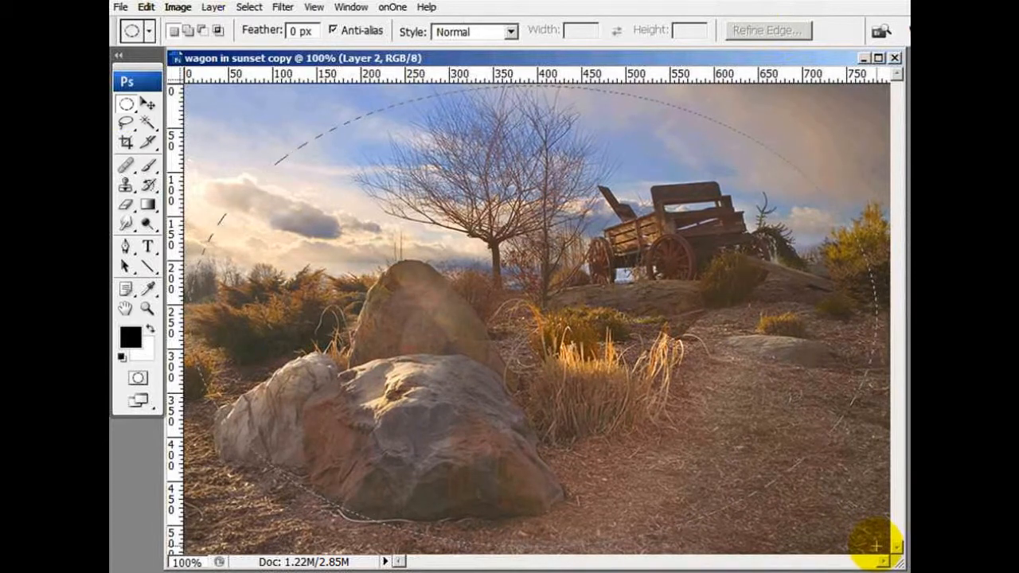
drag(878, 546, 878, 546)
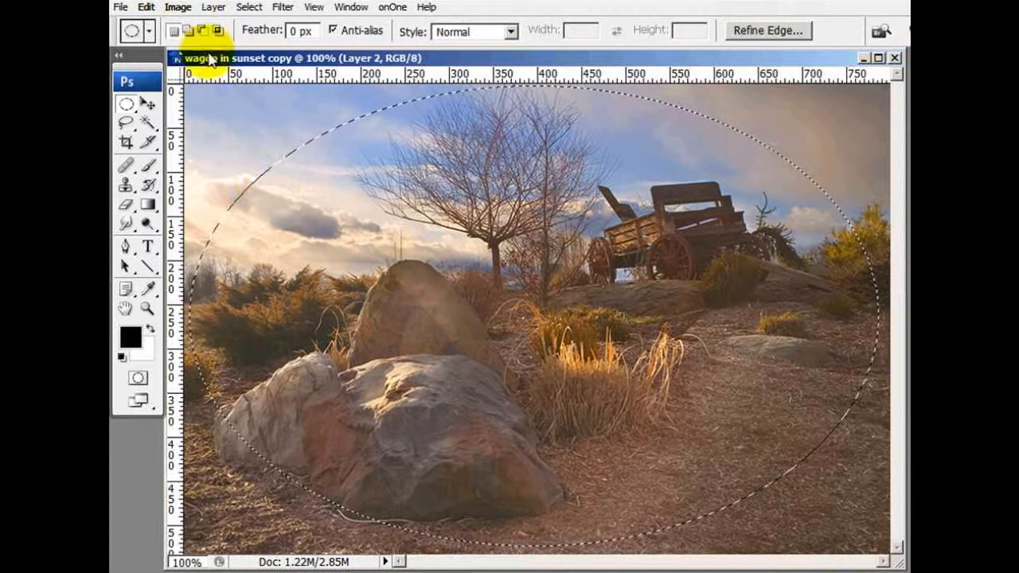
Feather the elliptical selection with a 75-pixel radius and invert it to cover the photo's outer edges
click(282, 8)
mouse_move(249, 9)
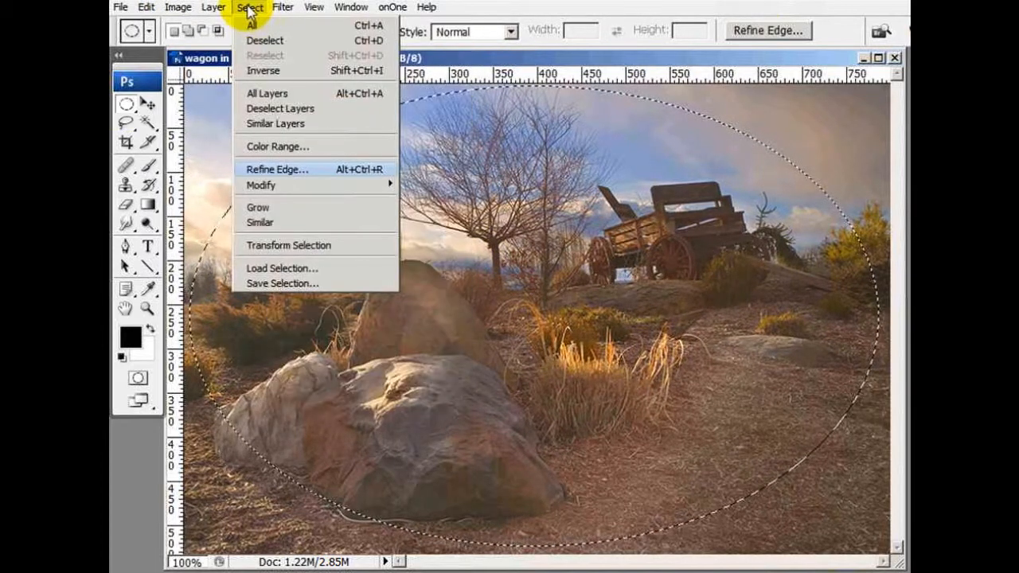
mouse_move(251, 184)
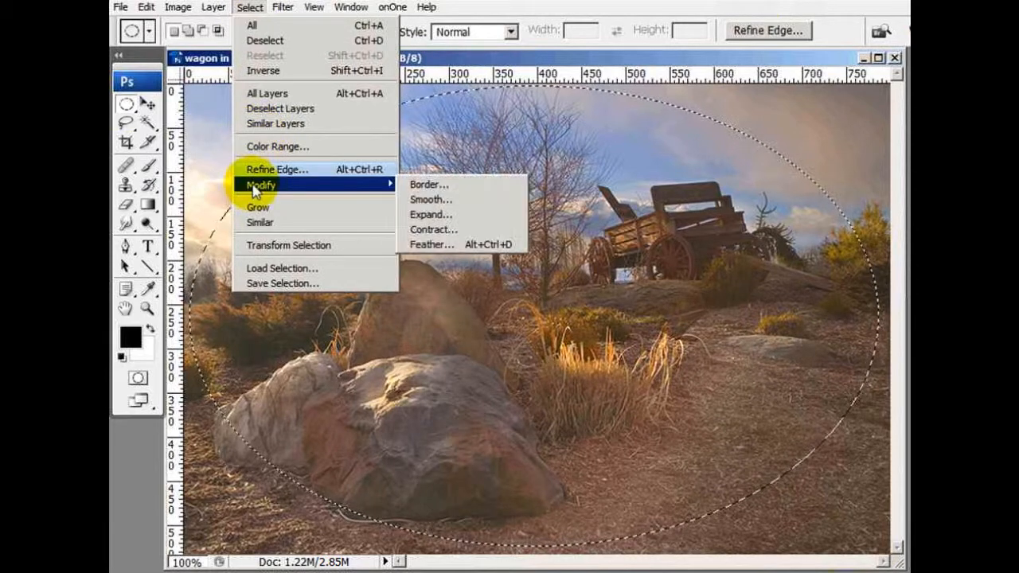
click(420, 244)
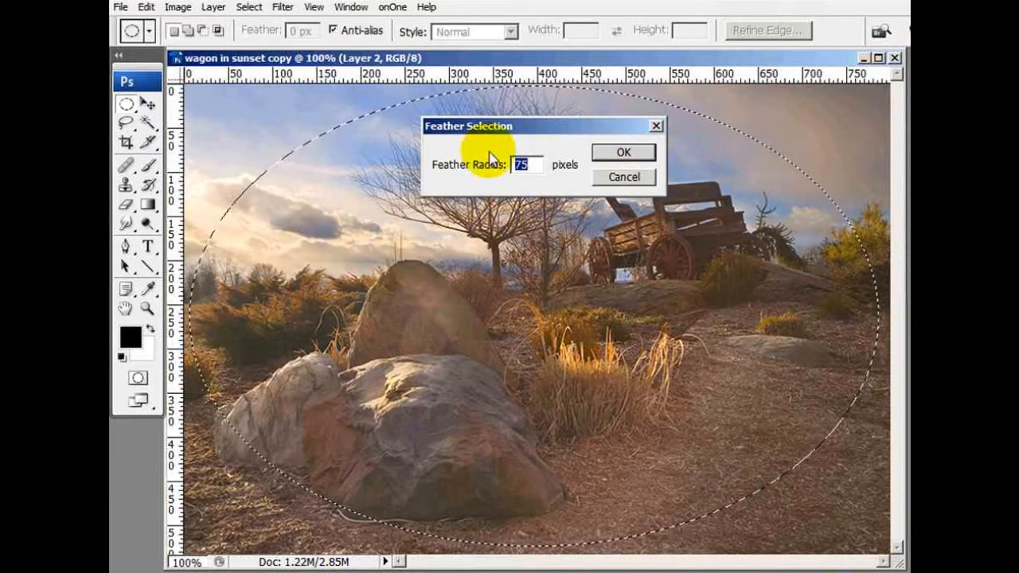
drag(523, 136, 536, 189)
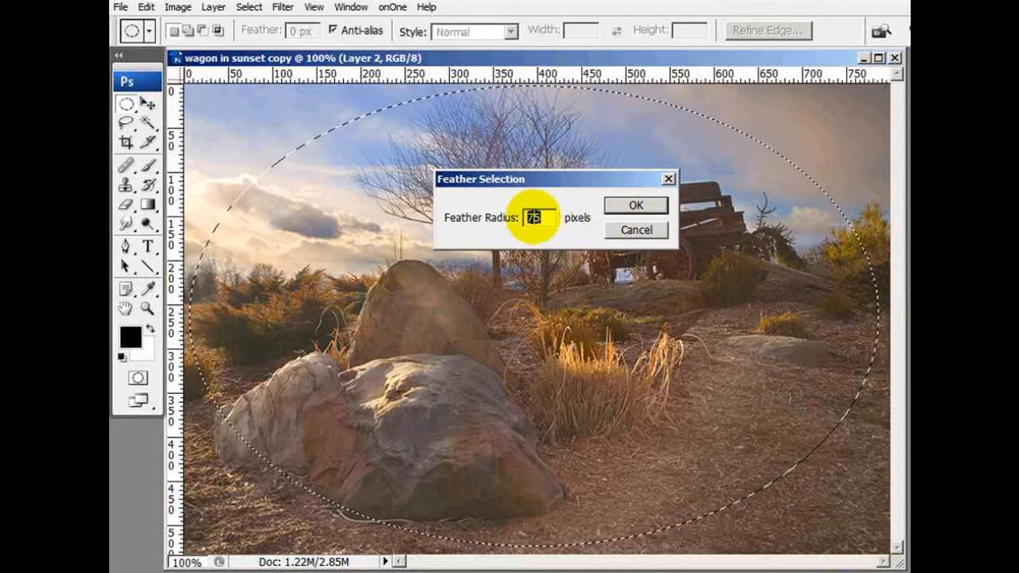
click(637, 208)
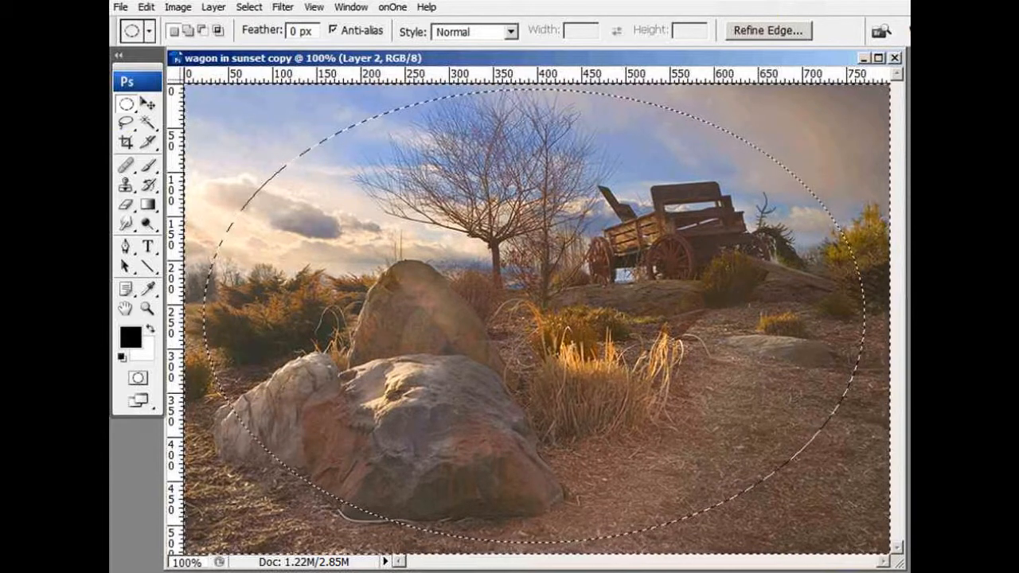
Delete the selected outer area from the Background copy layer and remove the selection
click(890, 94)
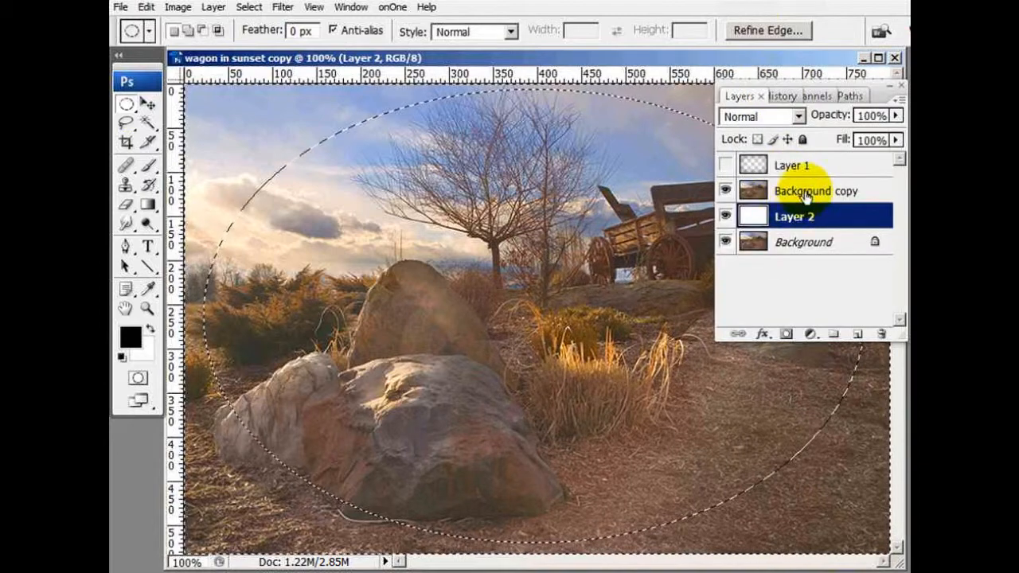
click(794, 193)
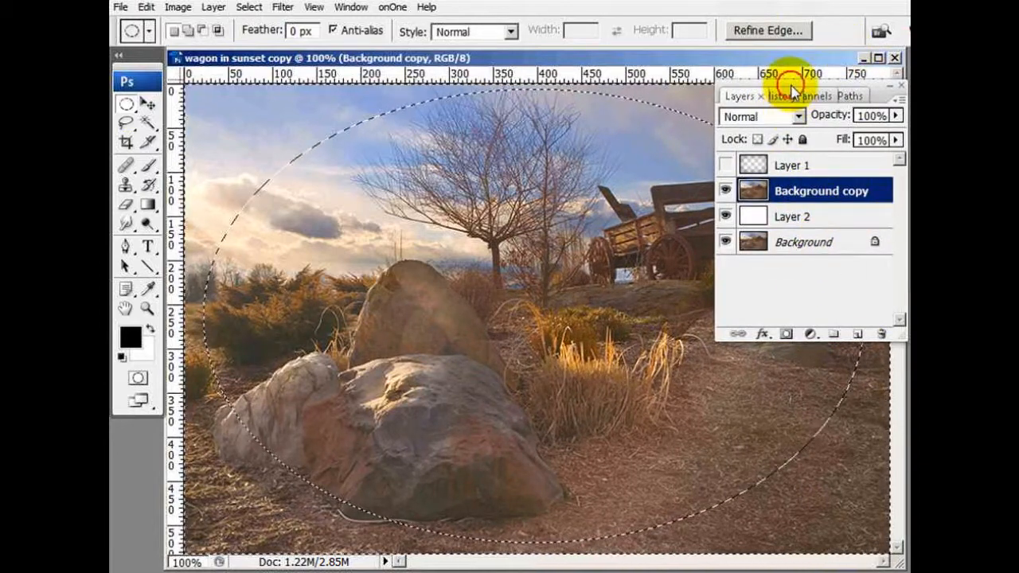
drag(793, 90, 787, 90)
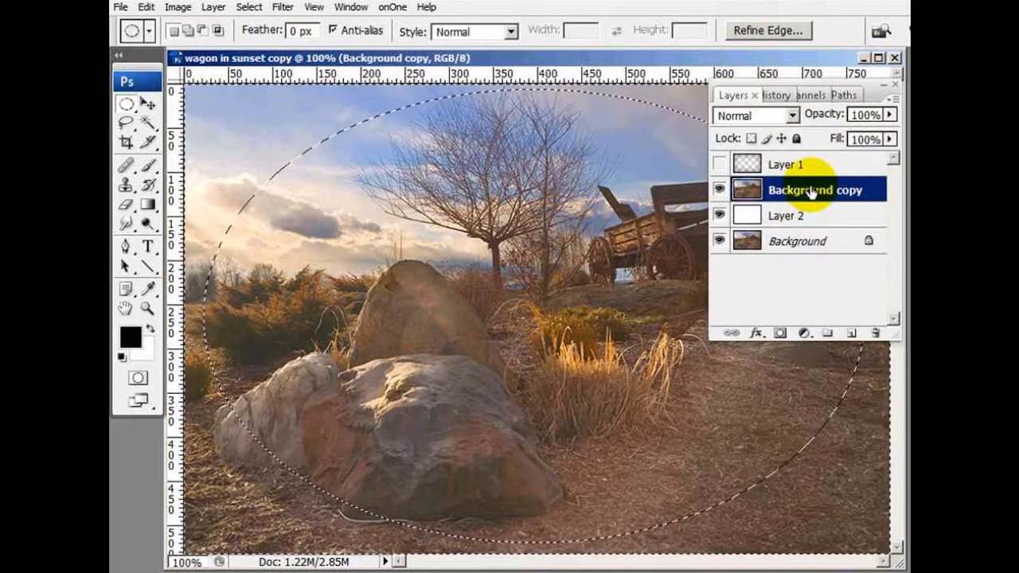
key(Delete)
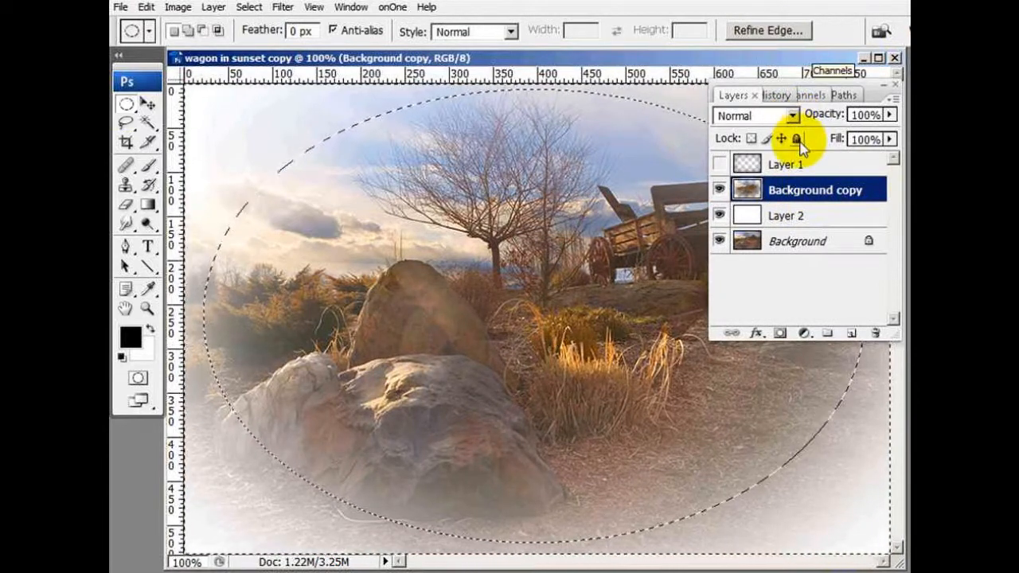
key(ctrl+d)
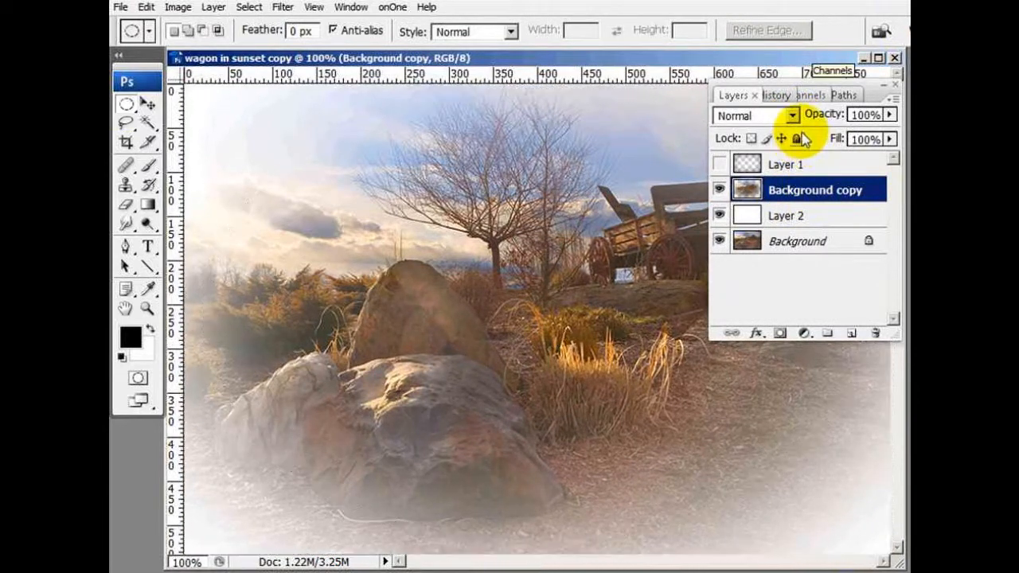
Merge the Background copy down into Layer 2 and toggle the merged layer's visibility to compare it with the original photo
key(Tab)
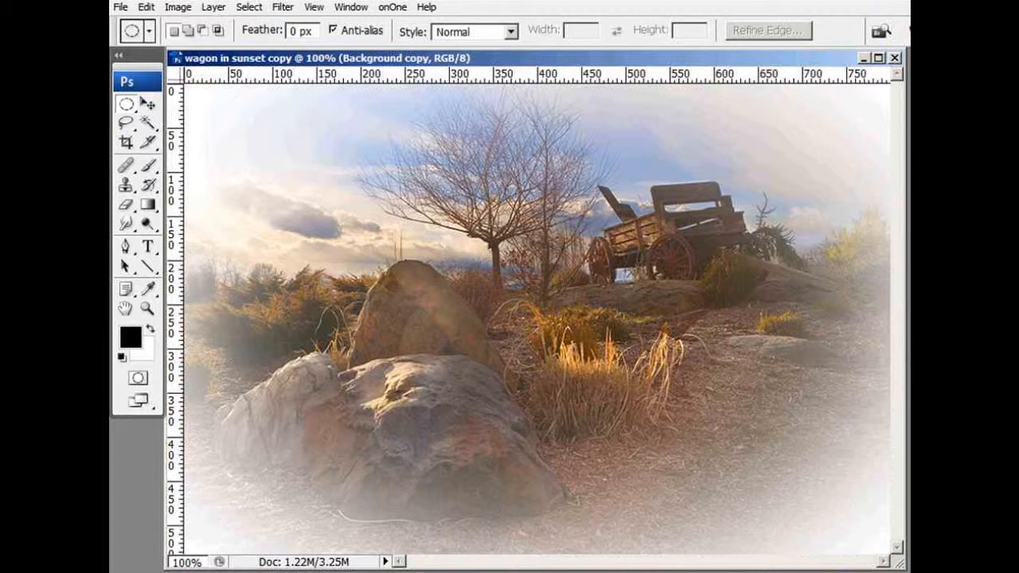
key(Tab)
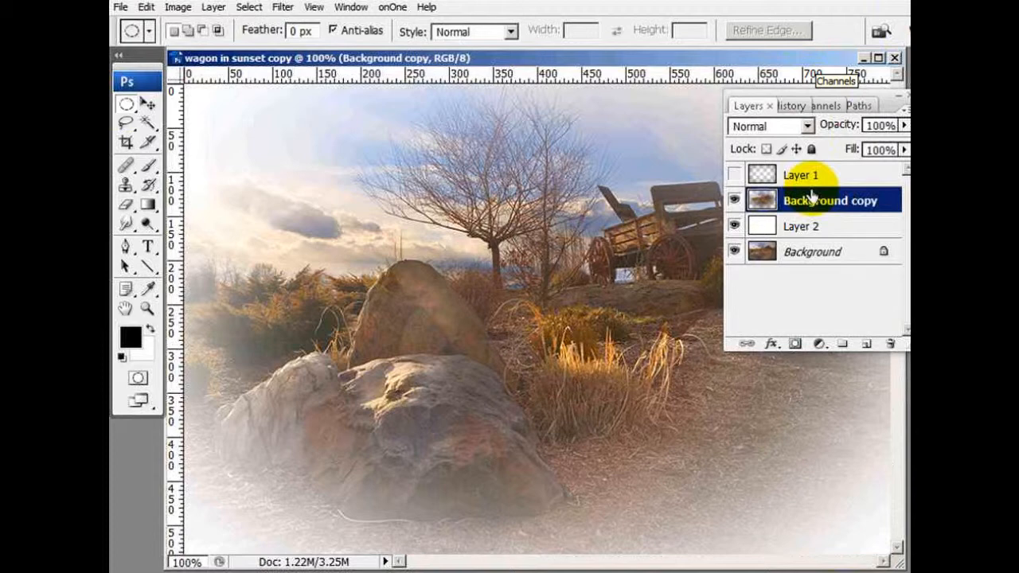
key(ctrl+e)
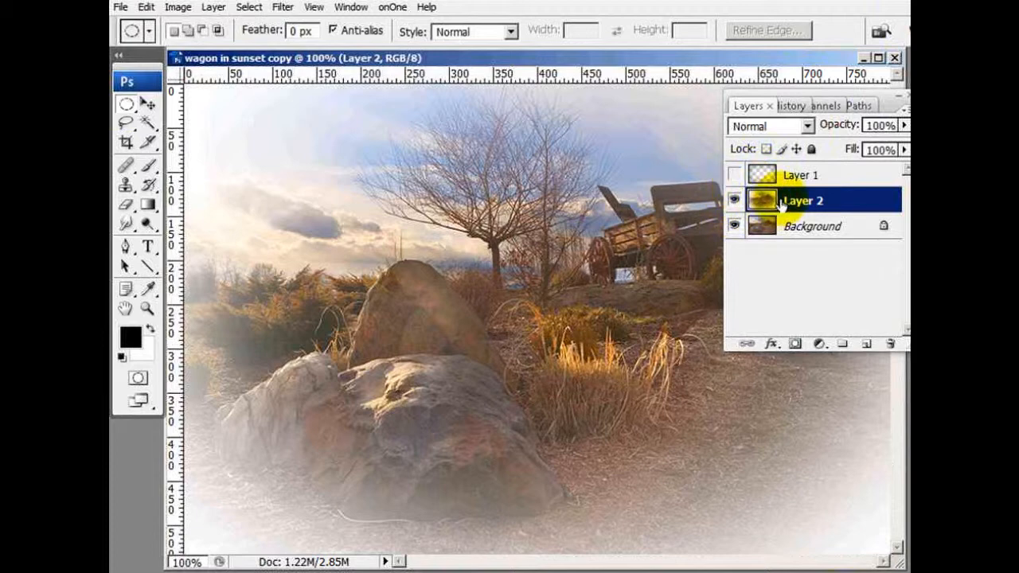
click(733, 200)
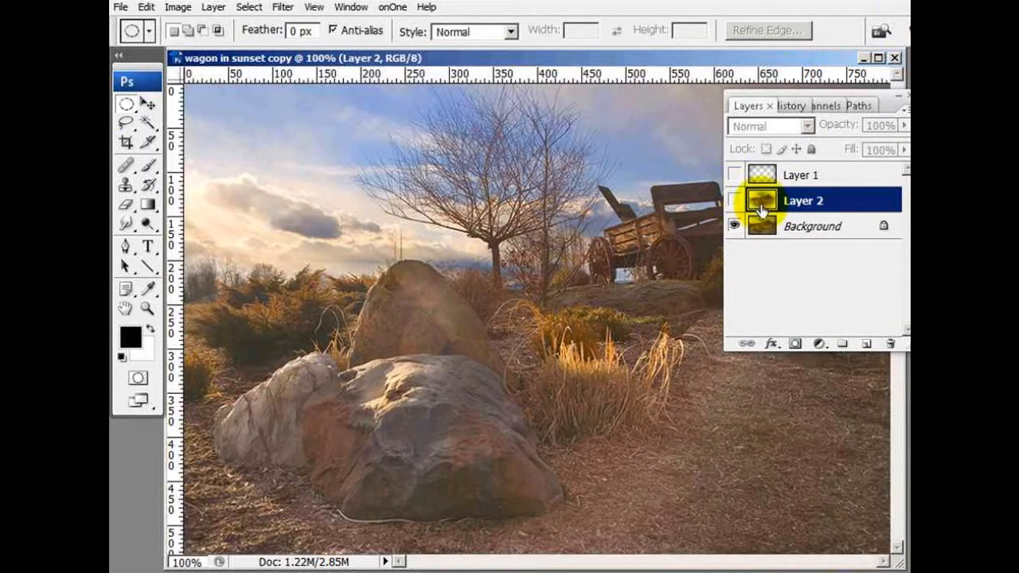
drag(791, 97, 908, 120)
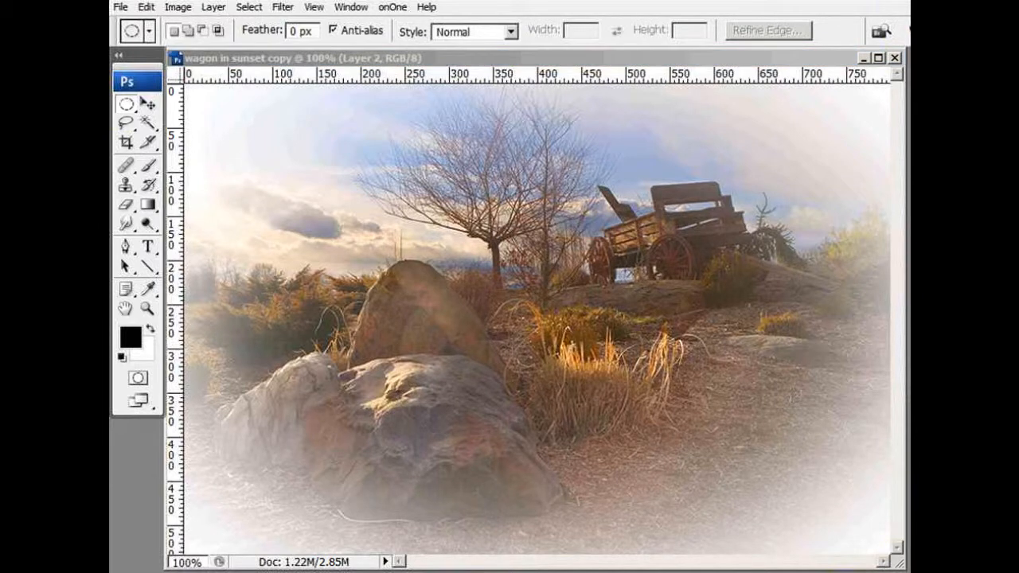
Bring the gold "Memories" text layer into the photo and position it near the image's lower-right corner
drag(911, 246, 791, 438)
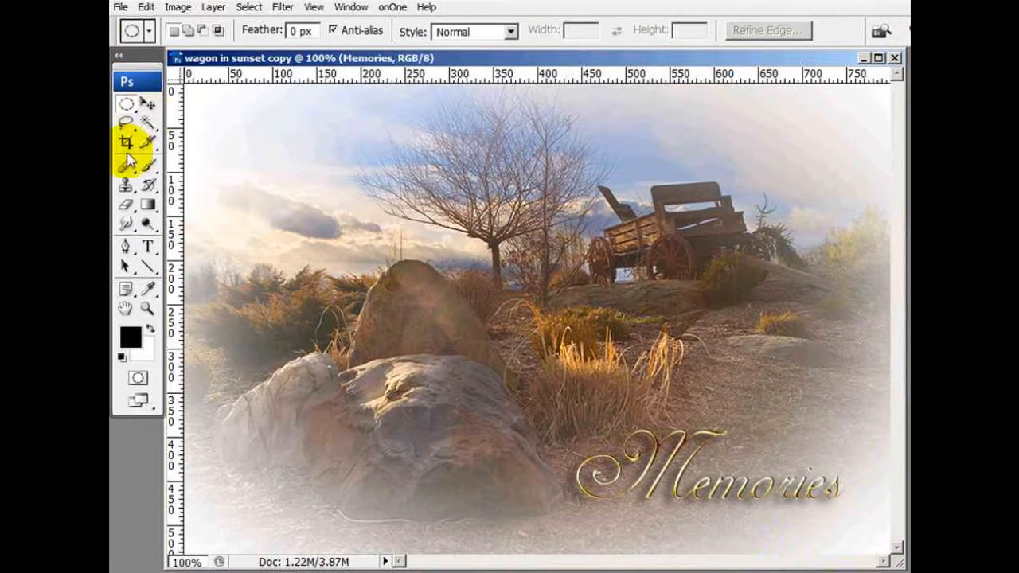
click(146, 105)
drag(741, 537, 752, 555)
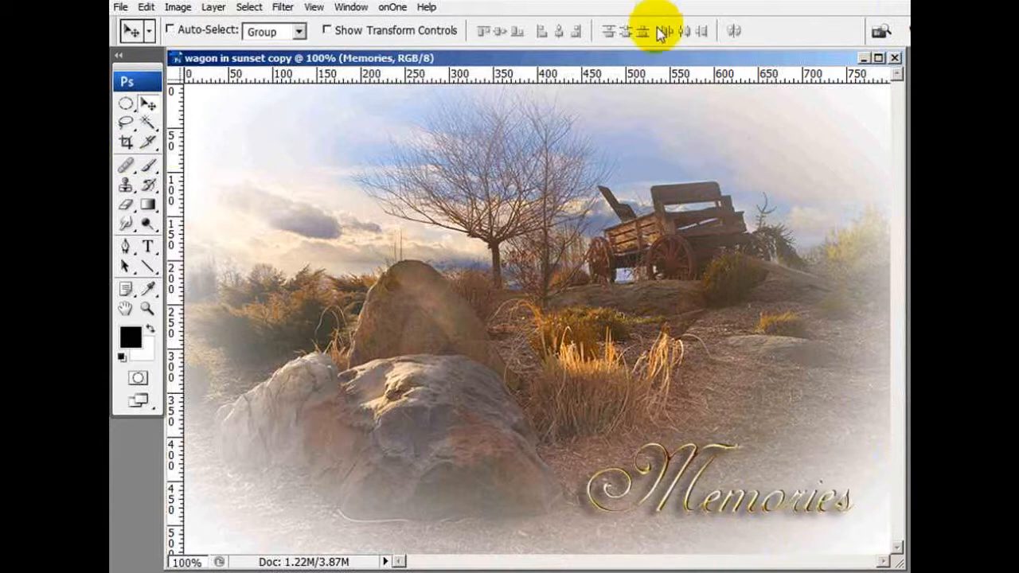